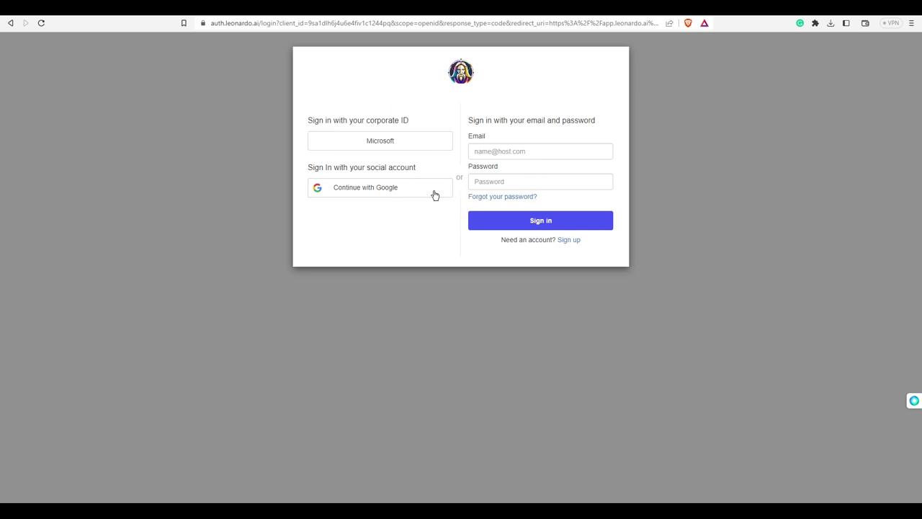
# - Sign in to Leonardo.Ai with Google and browse the home gallery
pyautogui.click(435, 196)
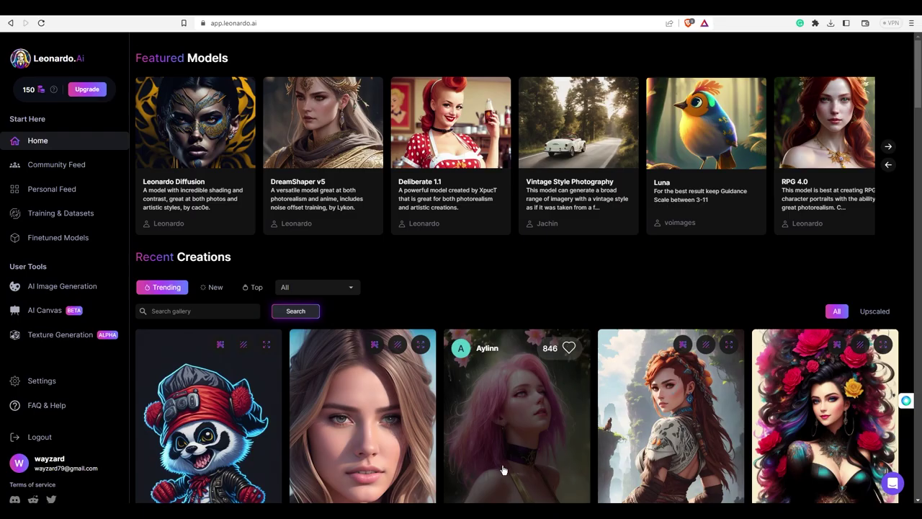
pyautogui.scroll(-2, 531, 380)
pyautogui.scroll(-2, 531, 380)
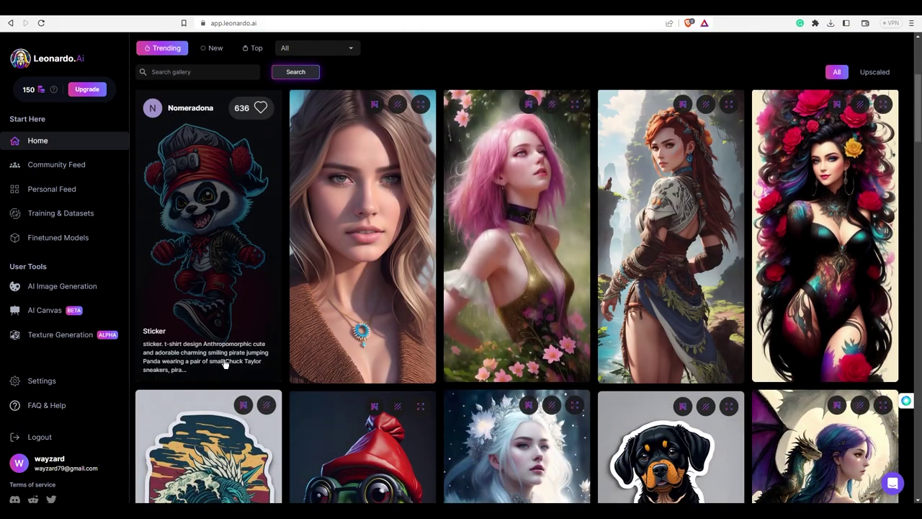
pyautogui.scroll(-3, 840, 407)
pyautogui.scroll(-5, 799, 376)
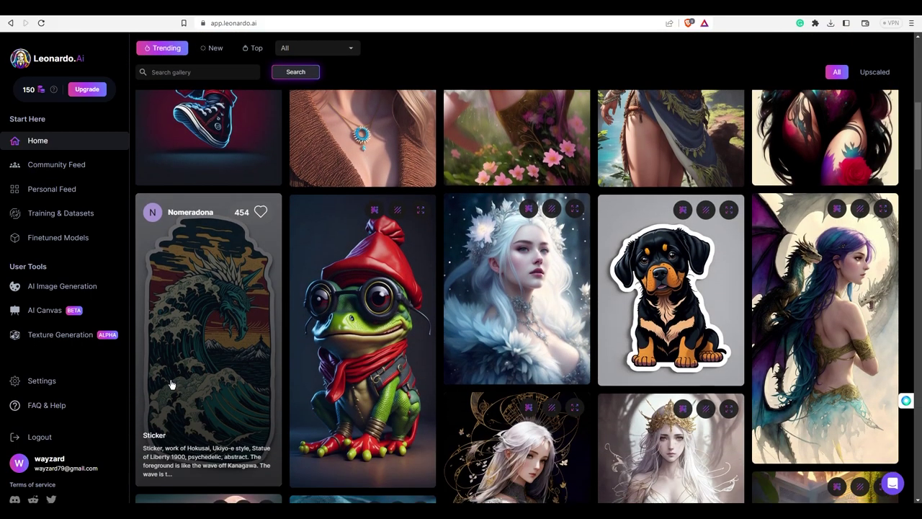
pyautogui.scroll(-8, 798, 376)
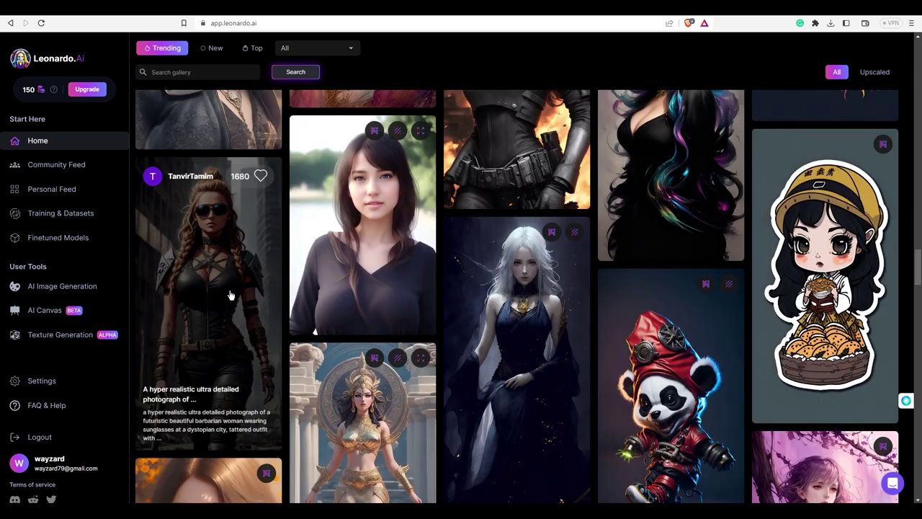
# - Open the barbarian woman image's details to see its Deliberate 1.1 settings
pyautogui.click(229, 295)
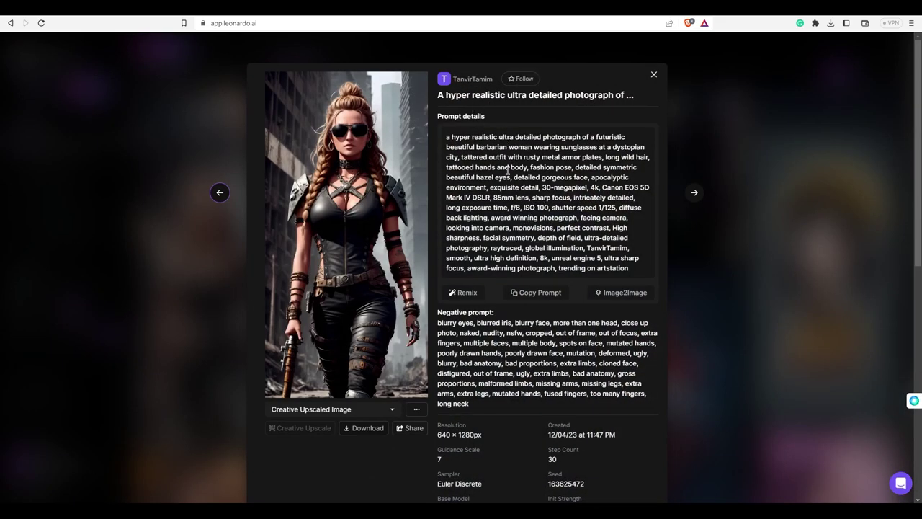
pyautogui.scroll(-2, 522, 422)
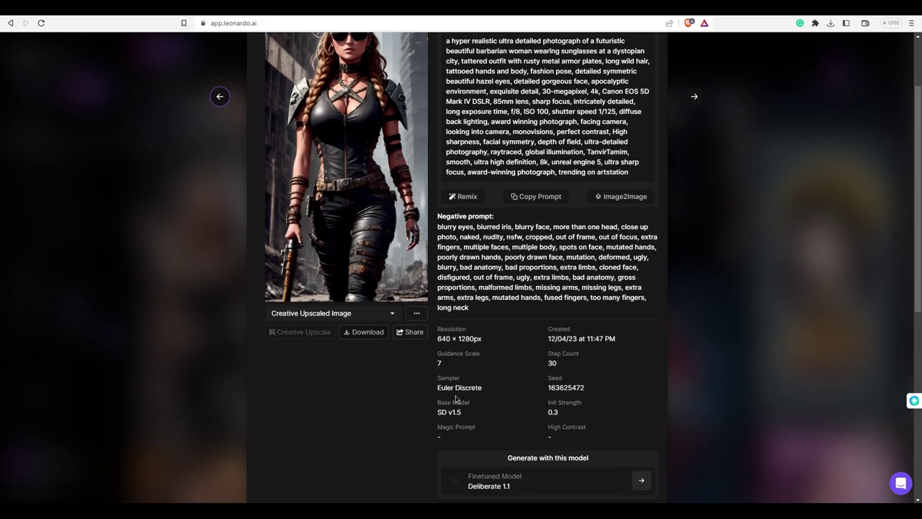
pyautogui.scroll(-1, 467, 388)
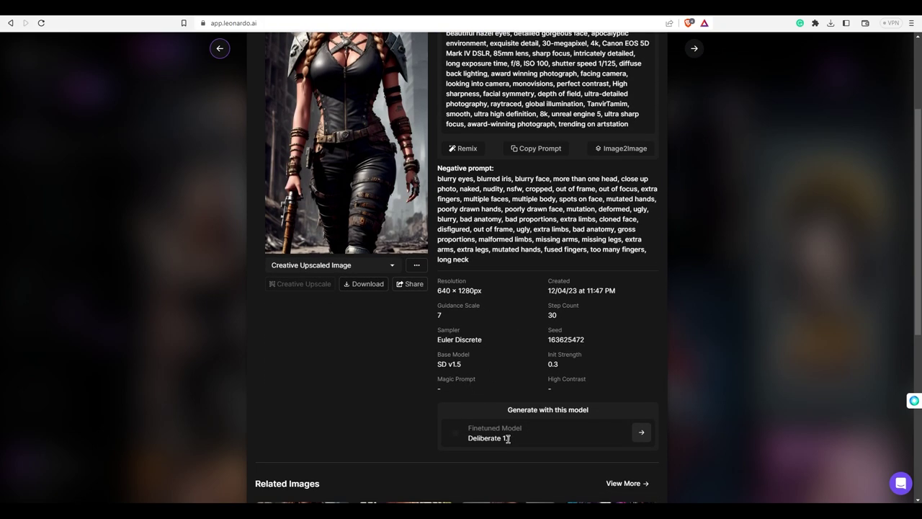
# - Generate with Deliberate 1.1 and edit the prompt to 'a poster for a gritty thriller movie'
pyautogui.click(641, 431)
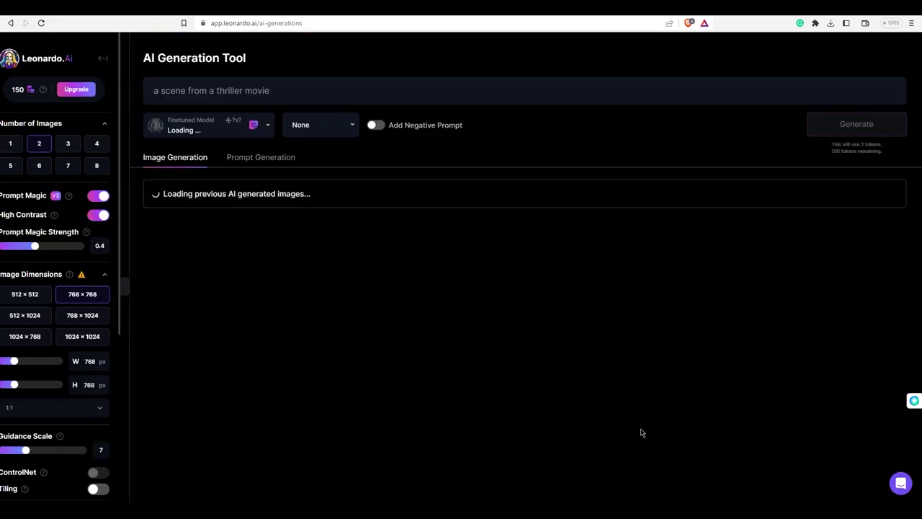
pyautogui.write('ster for')
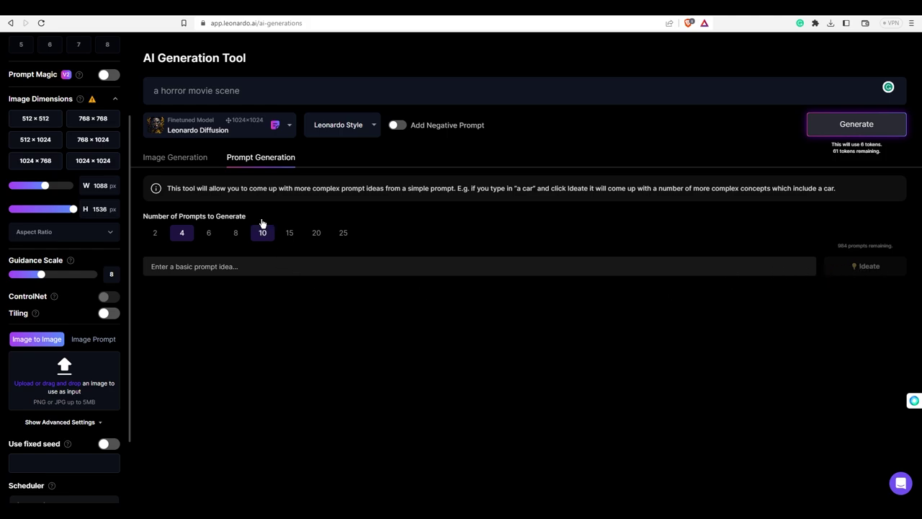
pyautogui.click(249, 91)
# - Copy the prompt into Prompt Generation's idea field and generate four prompt ideas
pyautogui.tripleClick(237, 92)
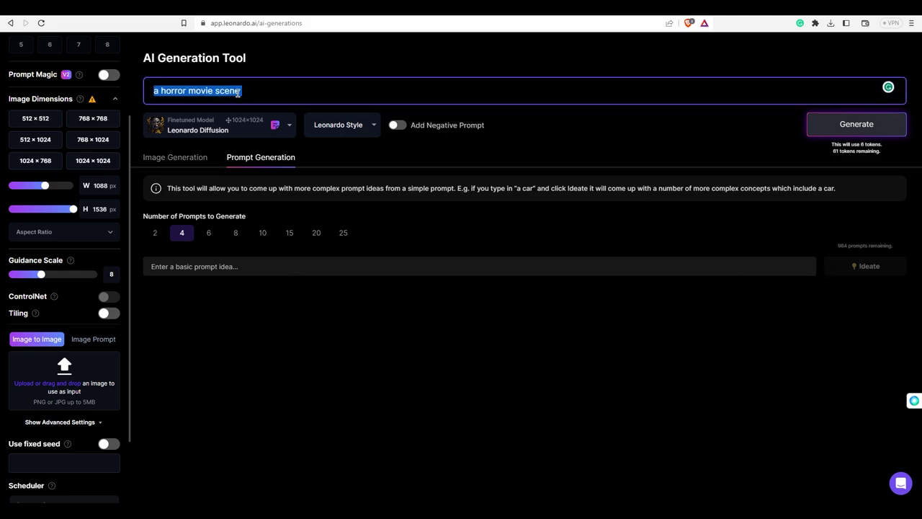
pyautogui.rightClick(238, 92)
pyautogui.click(262, 133)
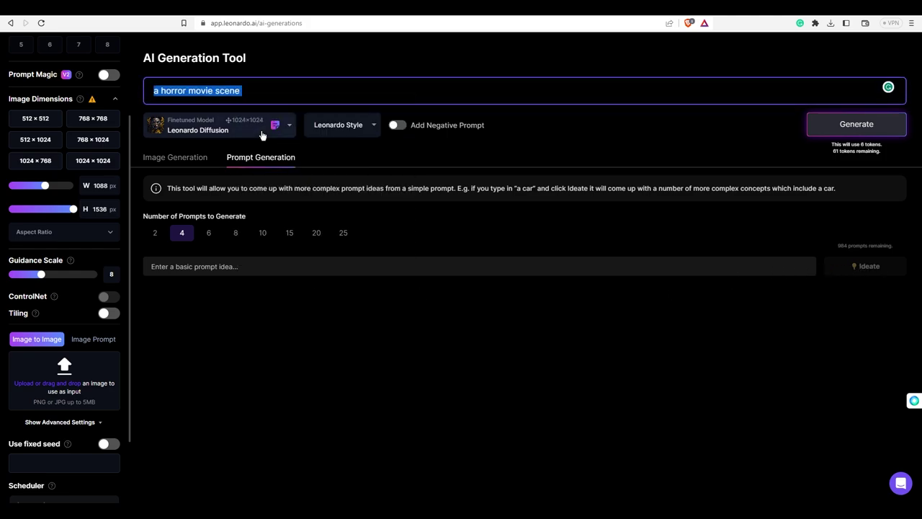
pyautogui.click(208, 266)
pyautogui.rightClick(206, 265)
pyautogui.click(246, 340)
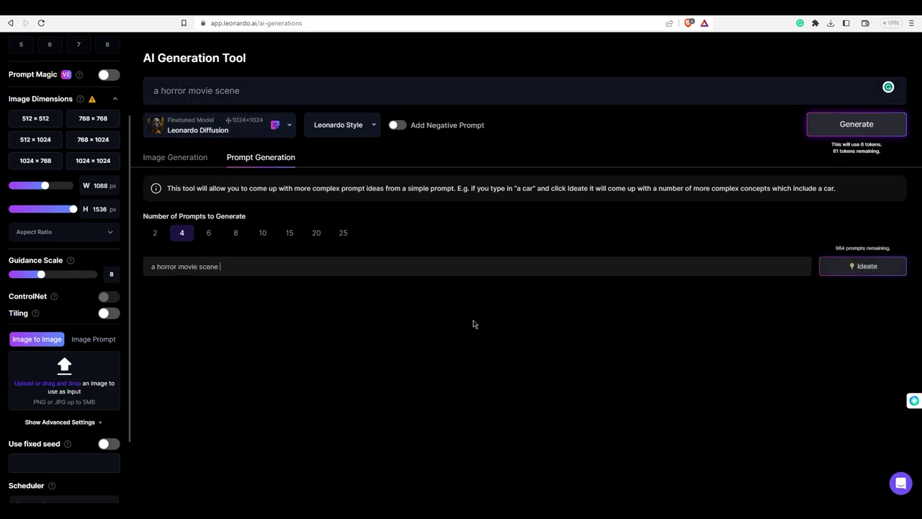
pyautogui.click(865, 267)
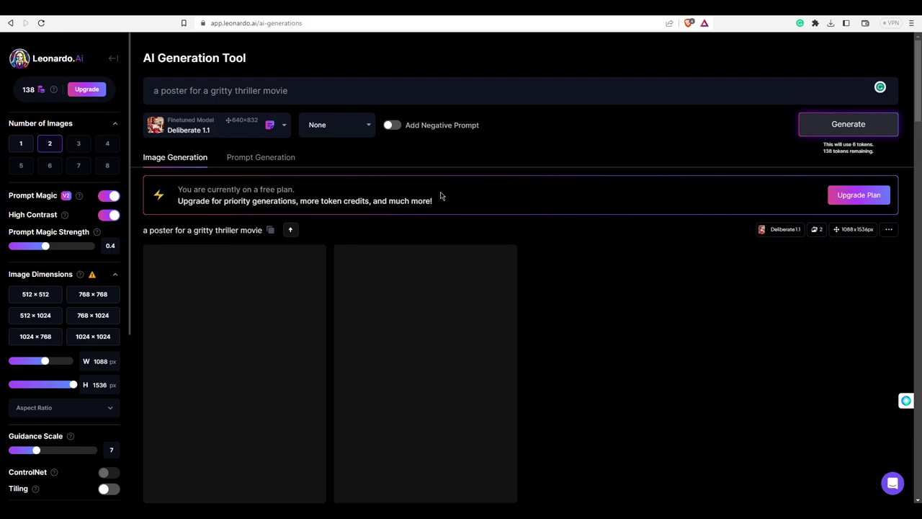
# - Download the right-hand bearded-man poster at full size and return to the generations page
pyautogui.scroll(-1, 441, 194)
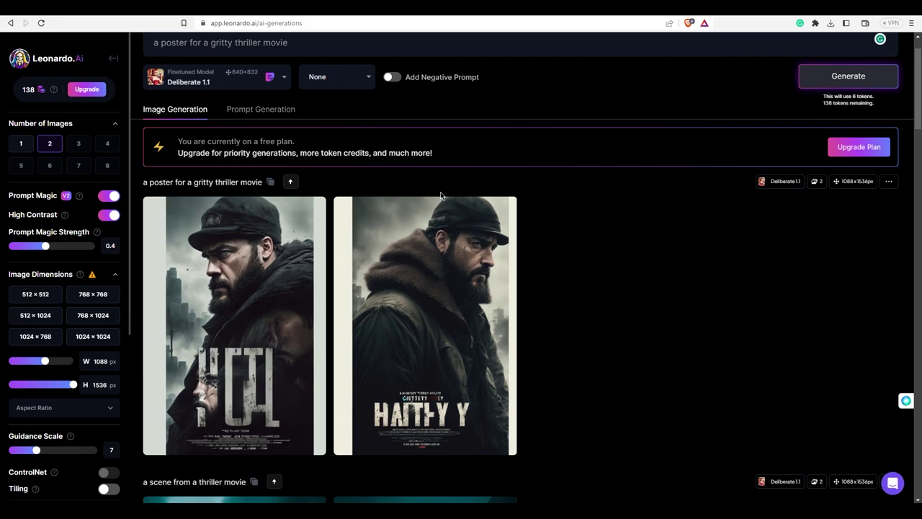
pyautogui.click(432, 262)
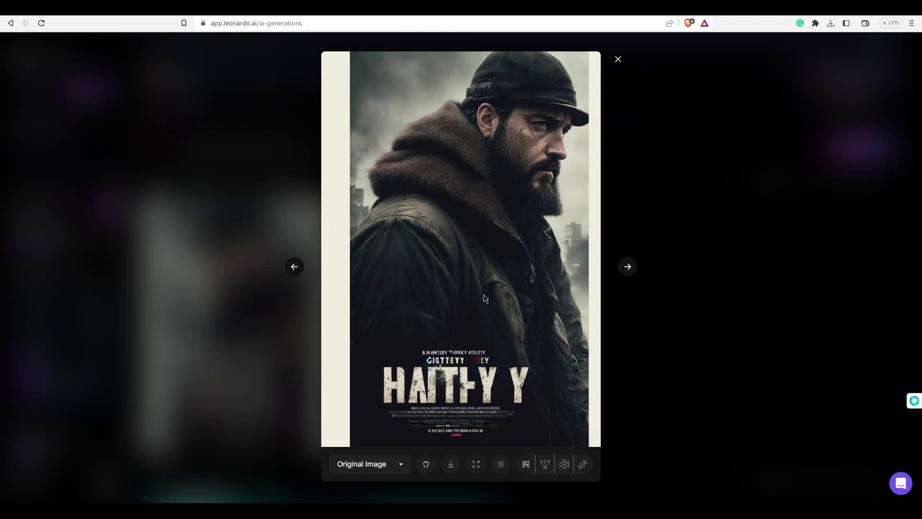
pyautogui.click(452, 464)
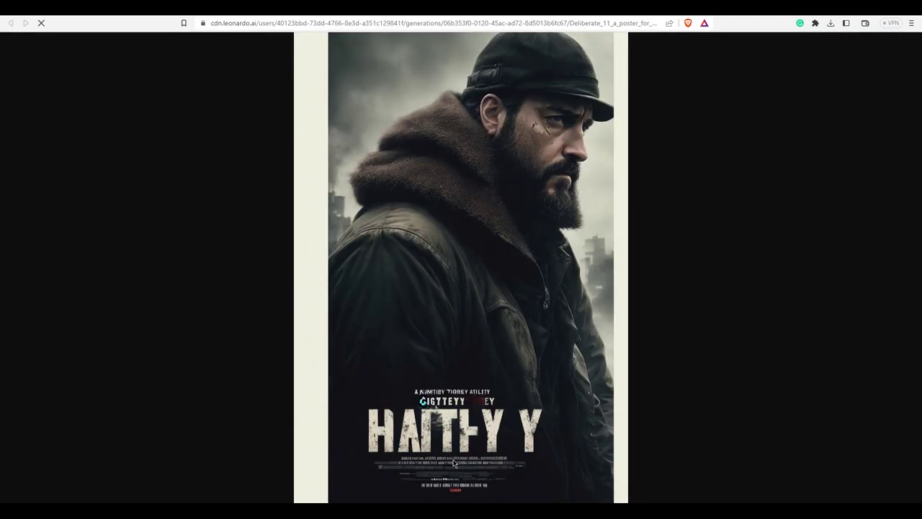
pyautogui.hotkey('ctrl', 'w')
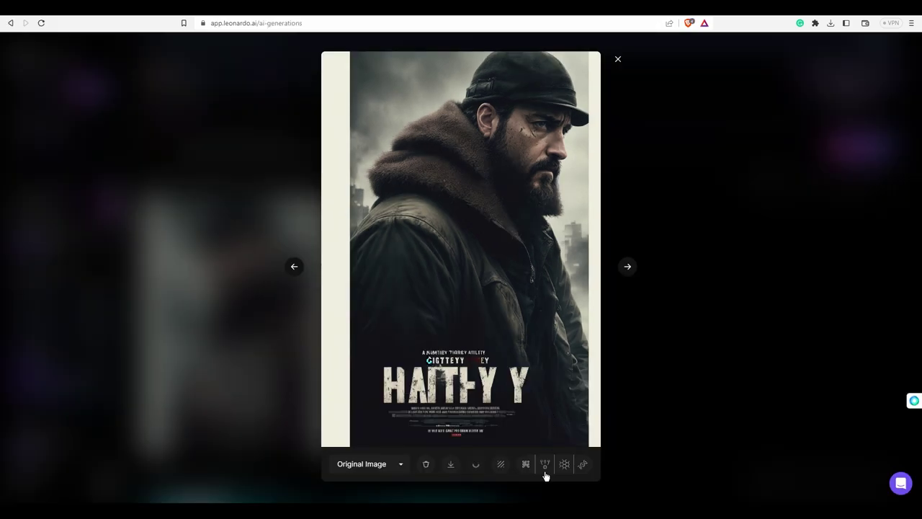
pyautogui.click(617, 60)
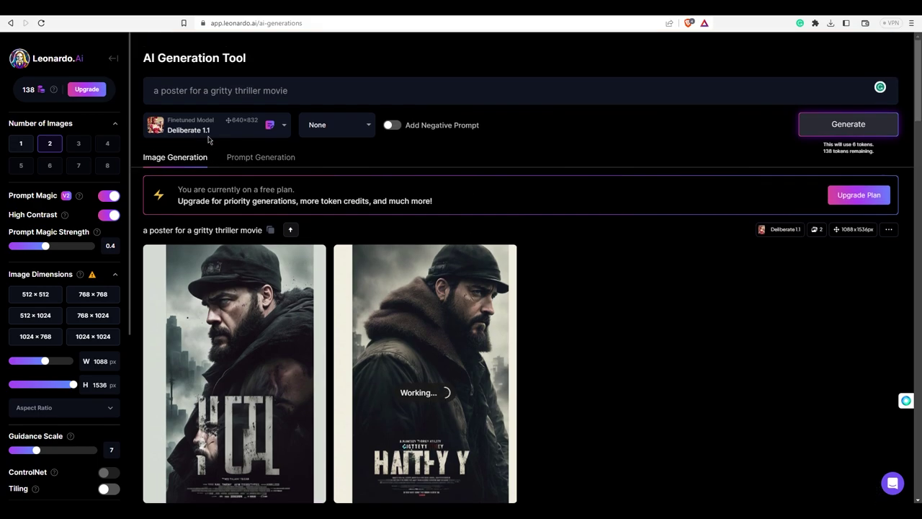
# - Upload Deliberate_11_a_poster_for_a_gritty_thriller_movie_0 to Cleanup.pictures as the free 510 × 720 version
pyautogui.scroll(-2, 208, 139)
pyautogui.scroll(-1, 208, 140)
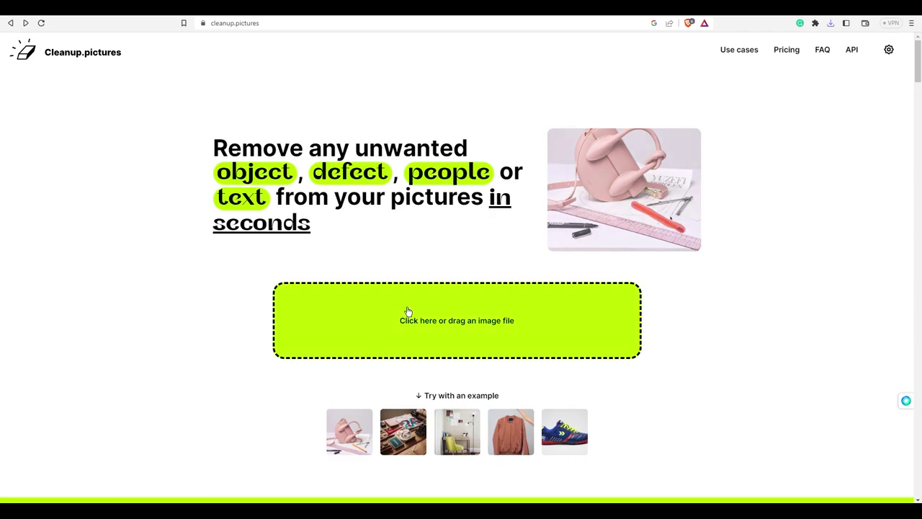
pyautogui.click(475, 318)
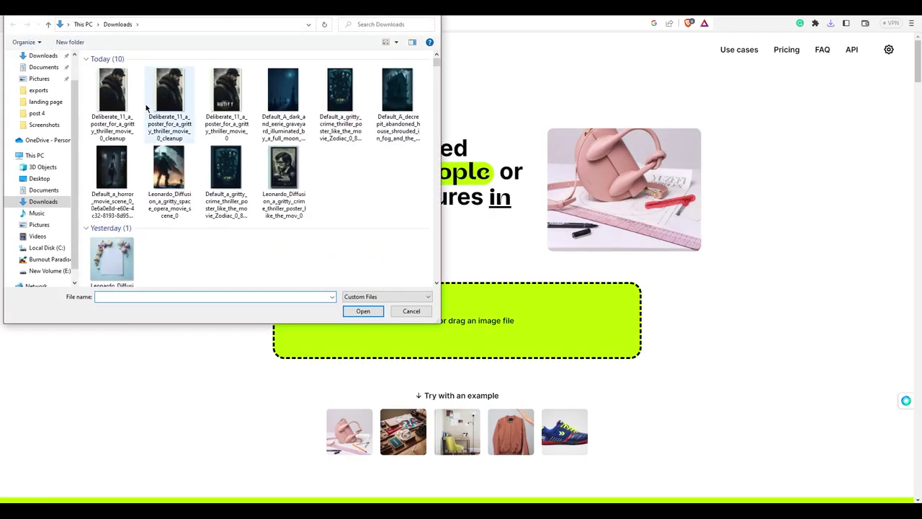
pyautogui.click(226, 90)
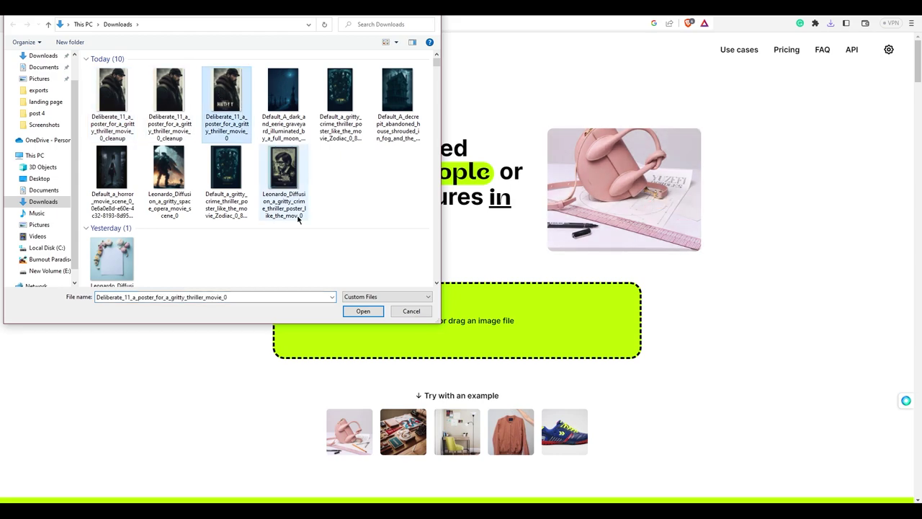
pyautogui.click(360, 308)
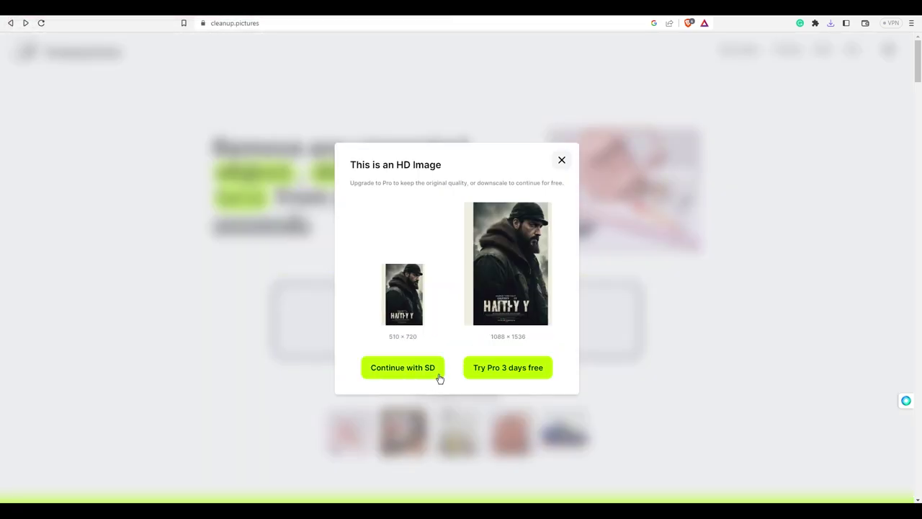
pyautogui.click(437, 373)
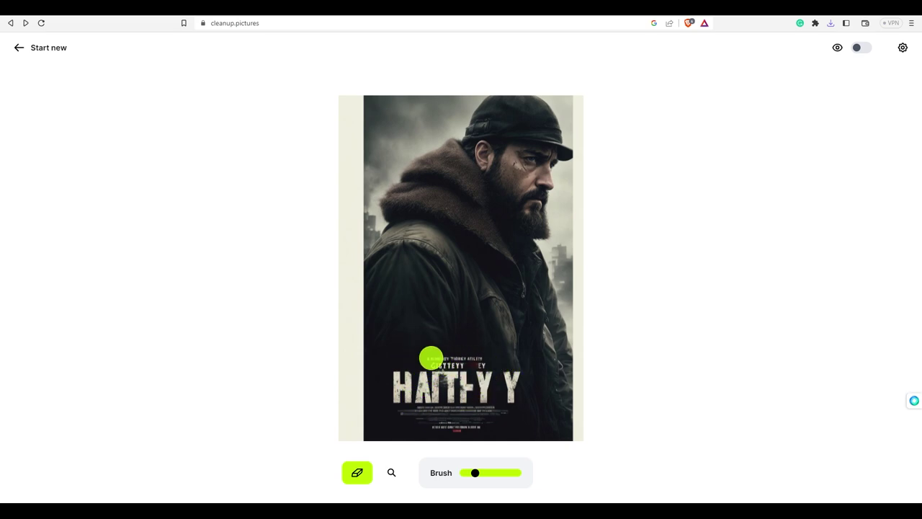
# - Erase the tagline and title lettering, then save the cleaned image to Downloads
pyautogui.moveTo(430, 358); pyautogui.dragTo(477, 359)
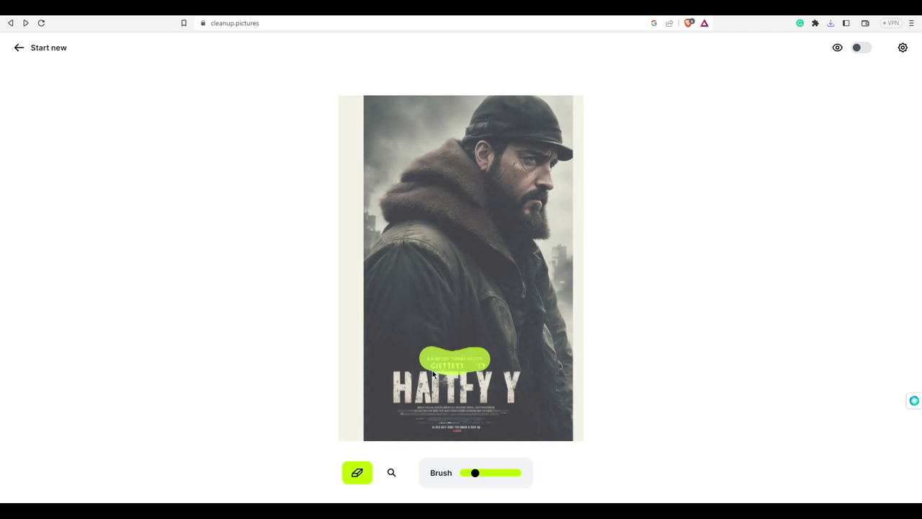
pyautogui.moveTo(393, 370); pyautogui.dragTo(488, 387)
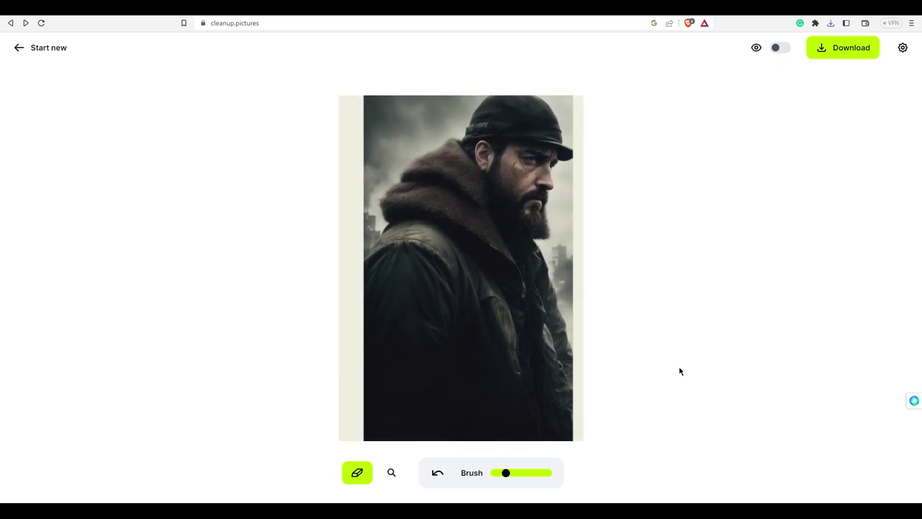
pyautogui.click(845, 53)
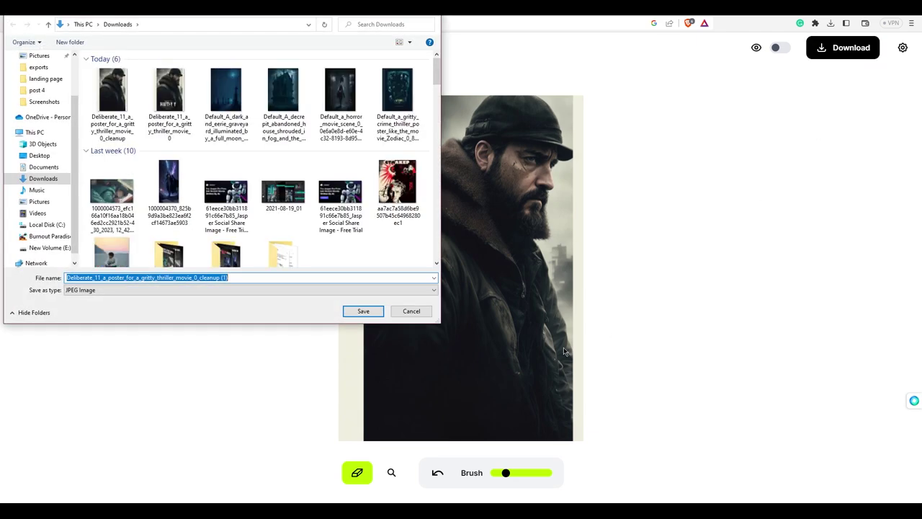
pyautogui.click(366, 310)
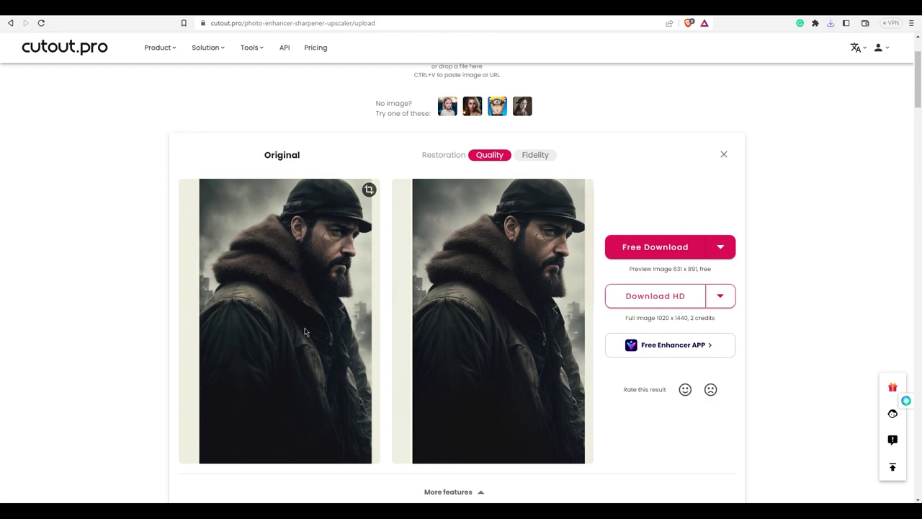
# - Upload the cleanup (1) image from Downloads into cutout.pro's Photo Enhancer
pyautogui.click(10, 23)
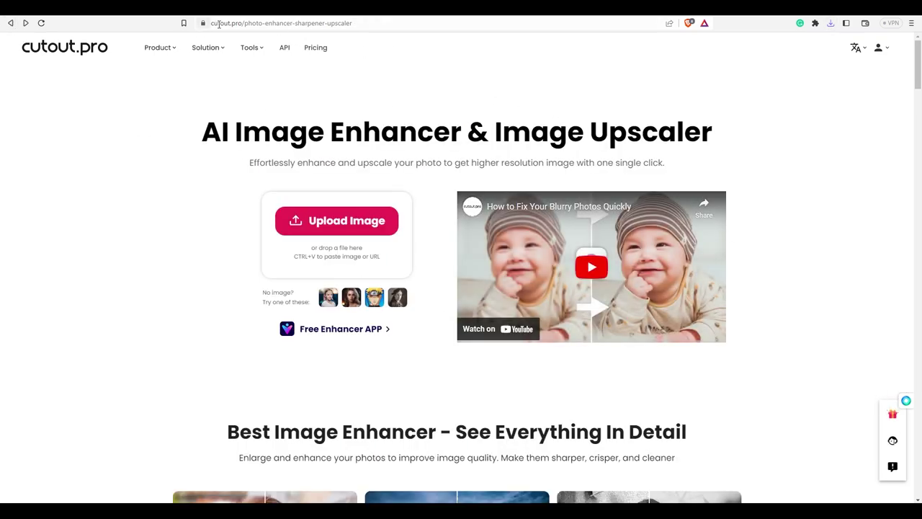
pyautogui.click(323, 227)
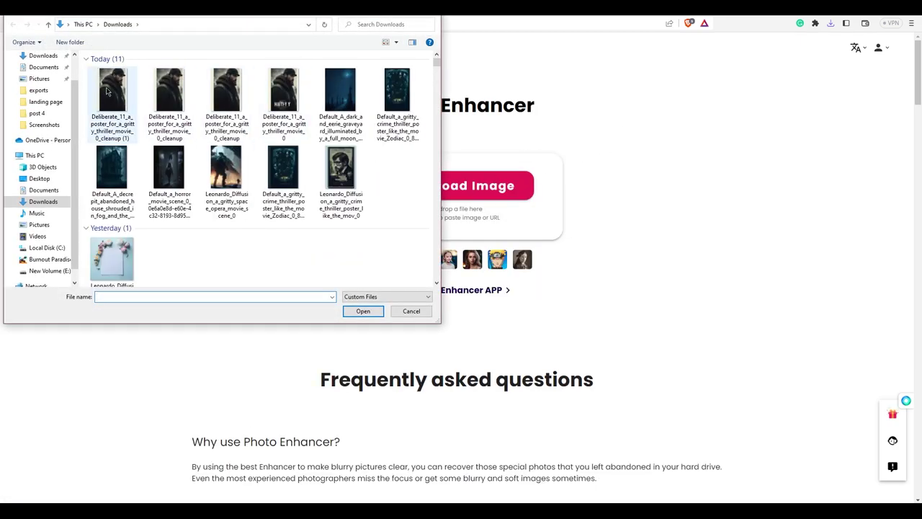
pyautogui.click(107, 90)
pyautogui.click(346, 312)
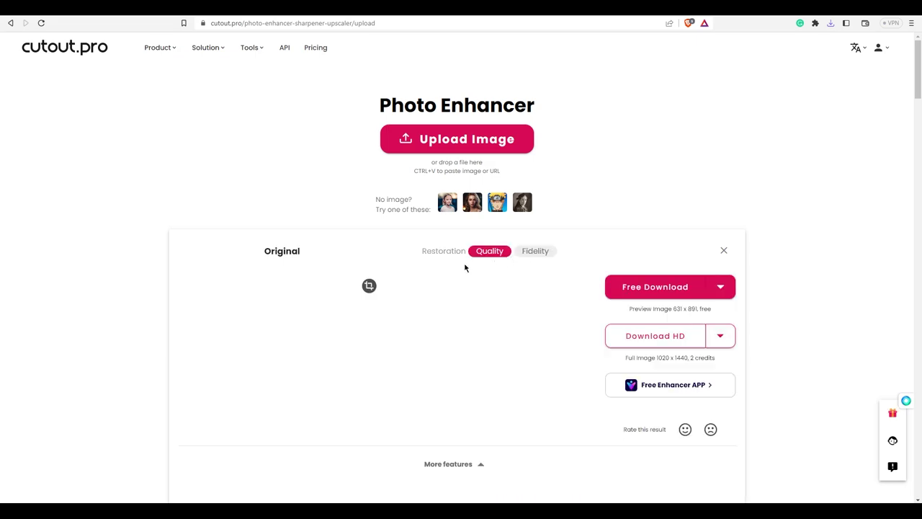
pyautogui.scroll(-2, 490, 360)
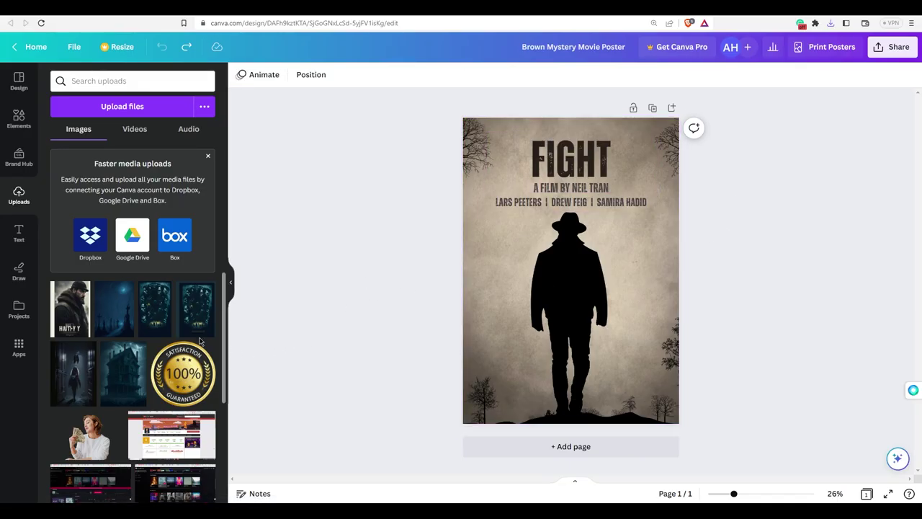
# - Upload the cleaned-up bearded man image from Downloads into Canva
pyautogui.click(117, 109)
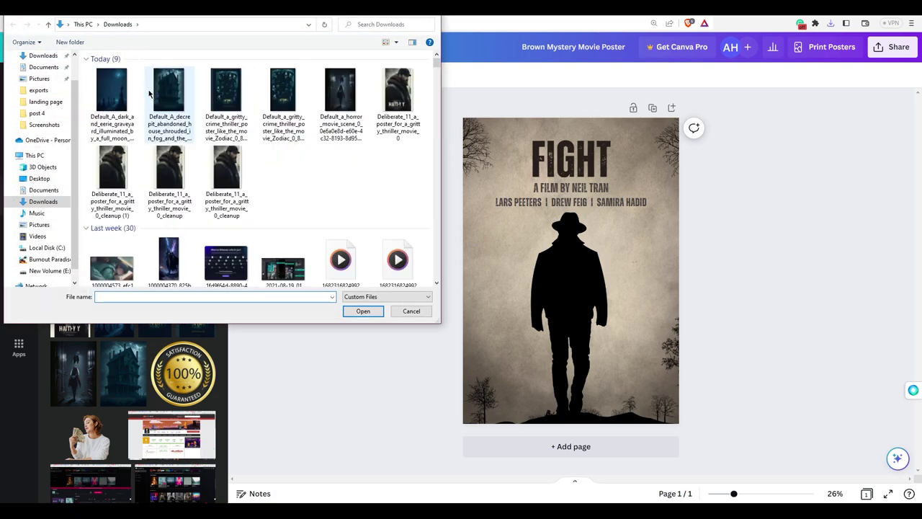
pyautogui.click(113, 93)
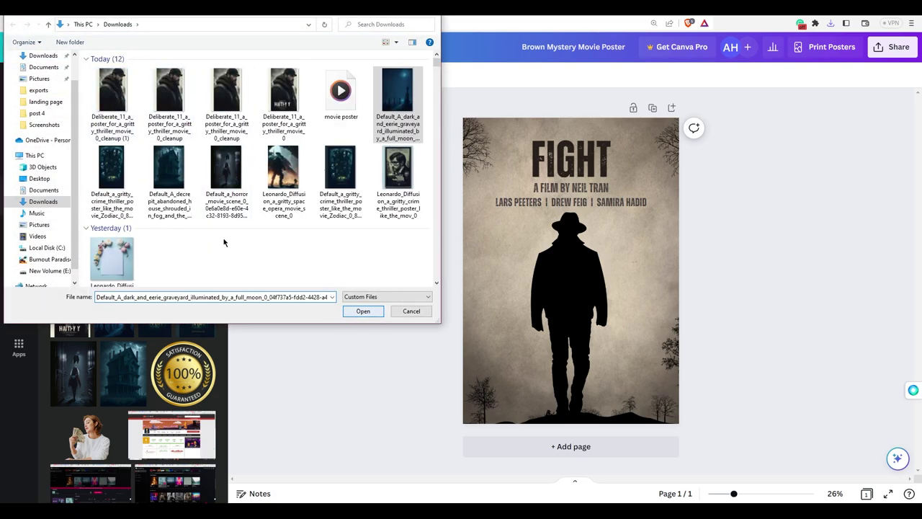
pyautogui.click(126, 115)
pyautogui.click(353, 311)
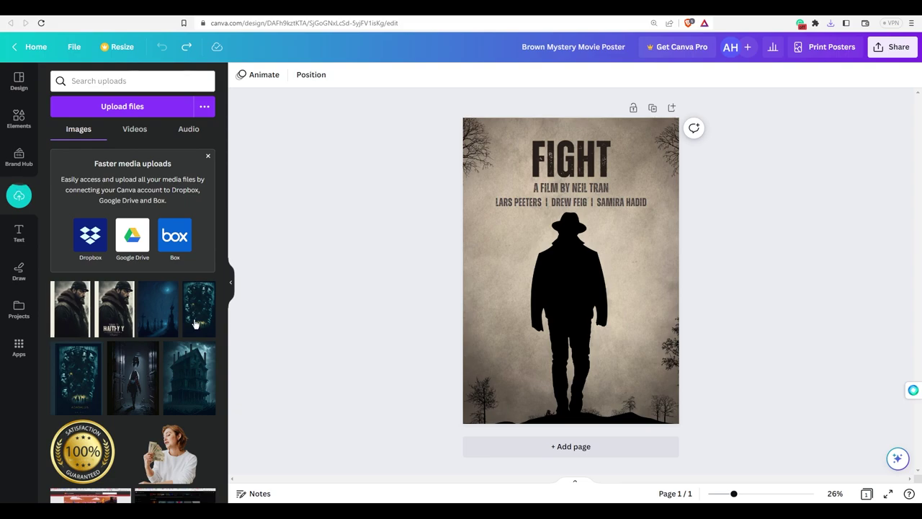
# - Place the bearded man photo on the page and resize it to cover the whole poster
pyautogui.moveTo(585, 290); pyautogui.dragTo(525, 211)
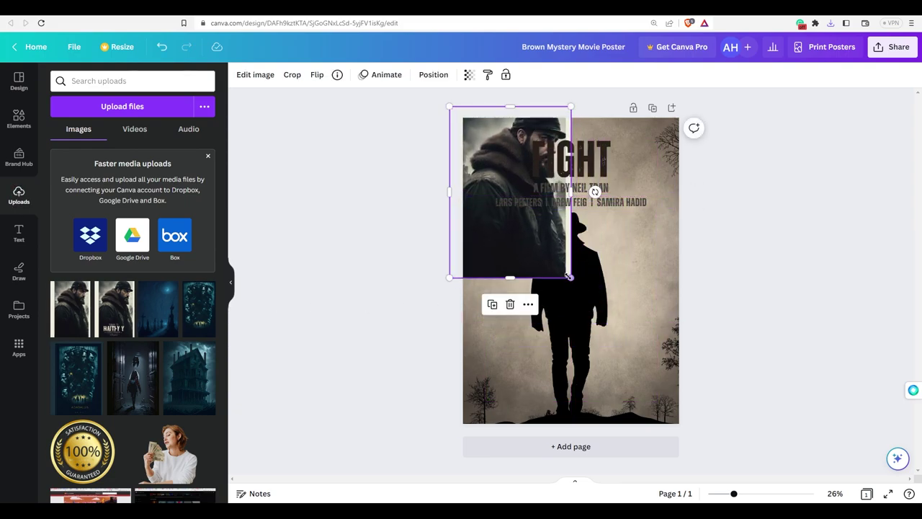
pyautogui.moveTo(570, 278); pyautogui.dragTo(690, 444)
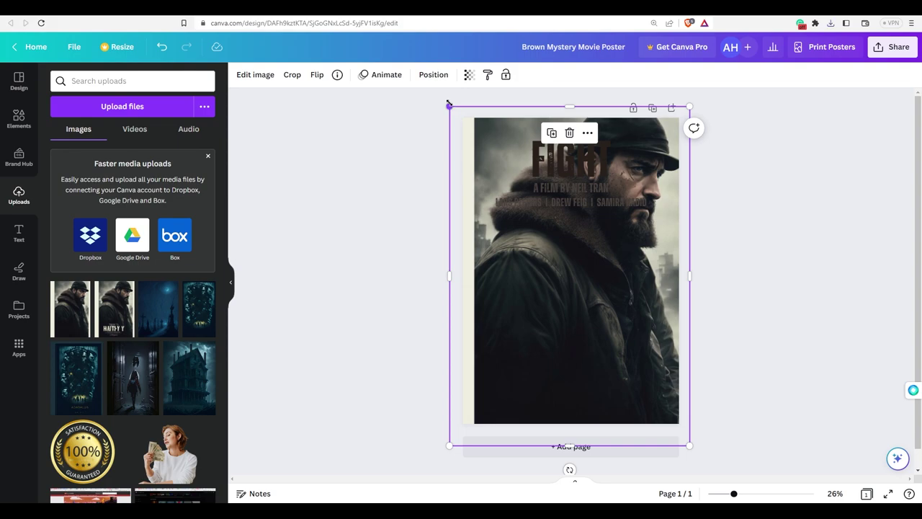
pyautogui.moveTo(443, 105); pyautogui.dragTo(423, 93)
pyautogui.moveTo(616, 349); pyautogui.dragTo(616, 374)
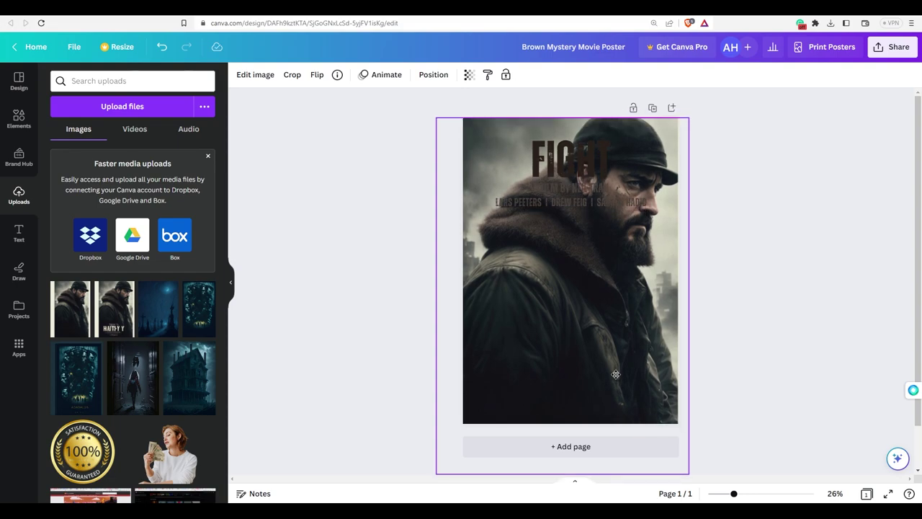
# - Delete the black silhouette figure from the poster
pyautogui.click(745, 356)
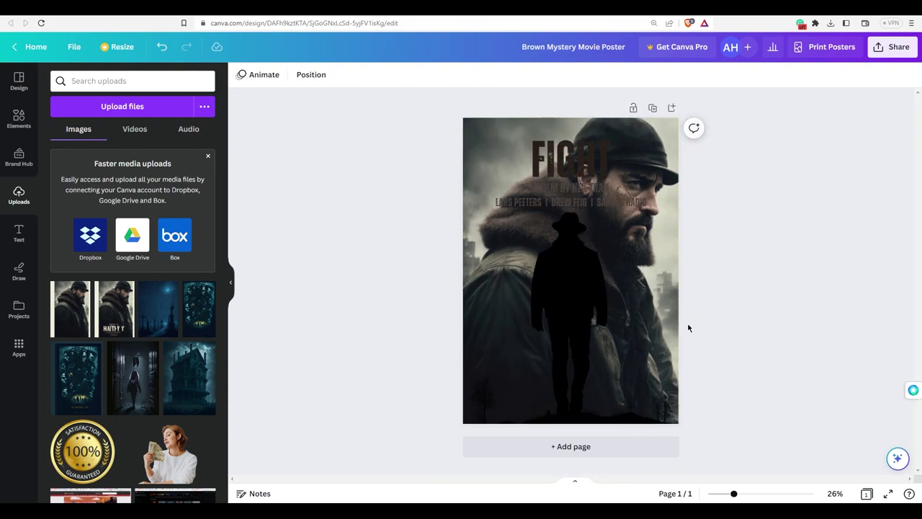
pyautogui.click(591, 279)
pyautogui.press('Delete')
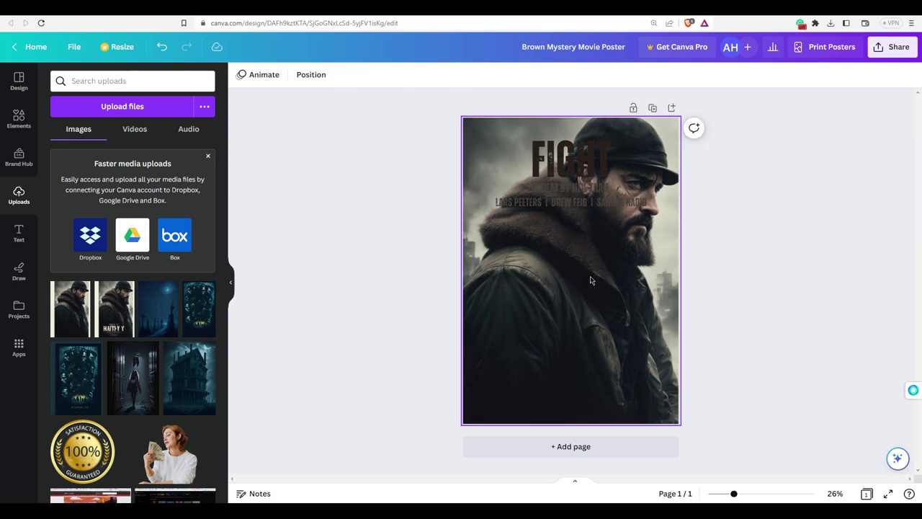
# - Make the title light grey, move it to the bottom-left, and change it to BULLETS
pyautogui.click(556, 141)
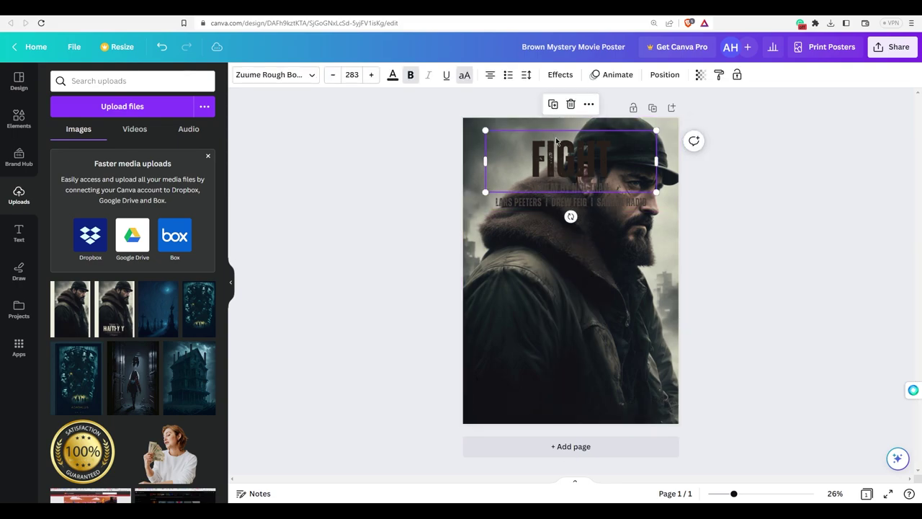
pyautogui.click(392, 75)
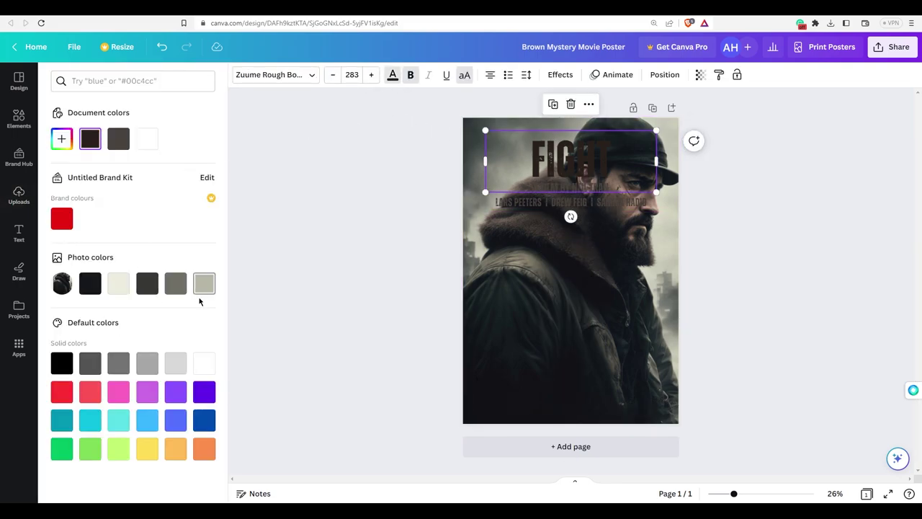
pyautogui.click(176, 363)
pyautogui.press('Escape')
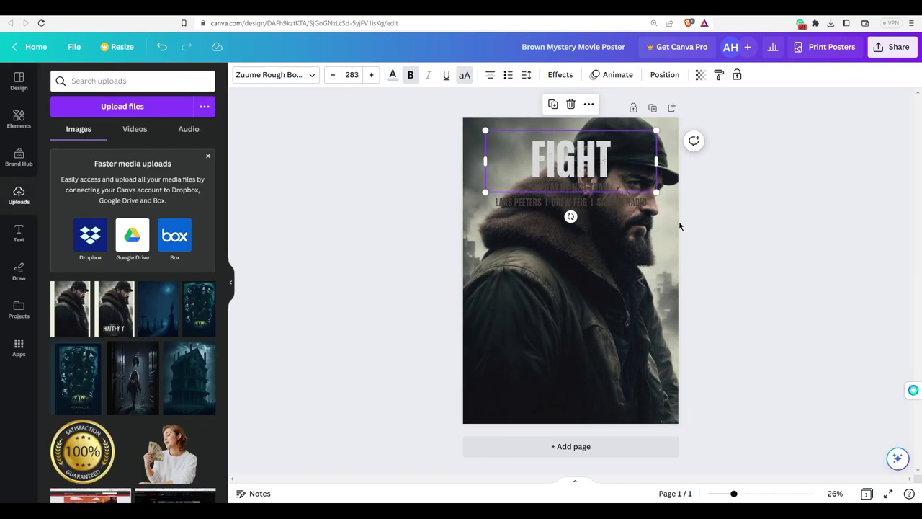
pyautogui.moveTo(592, 165); pyautogui.dragTo(552, 381)
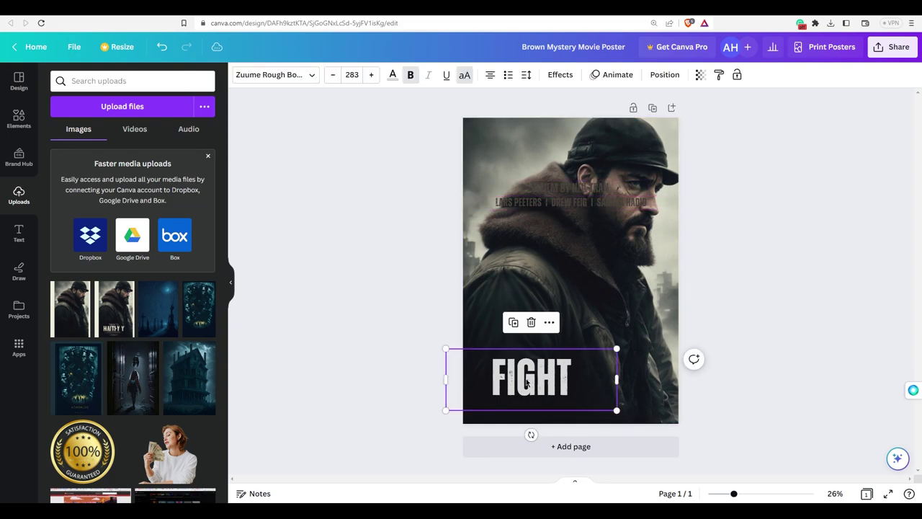
pyautogui.doubleClick(526, 378)
pyautogui.write('BULLETS')
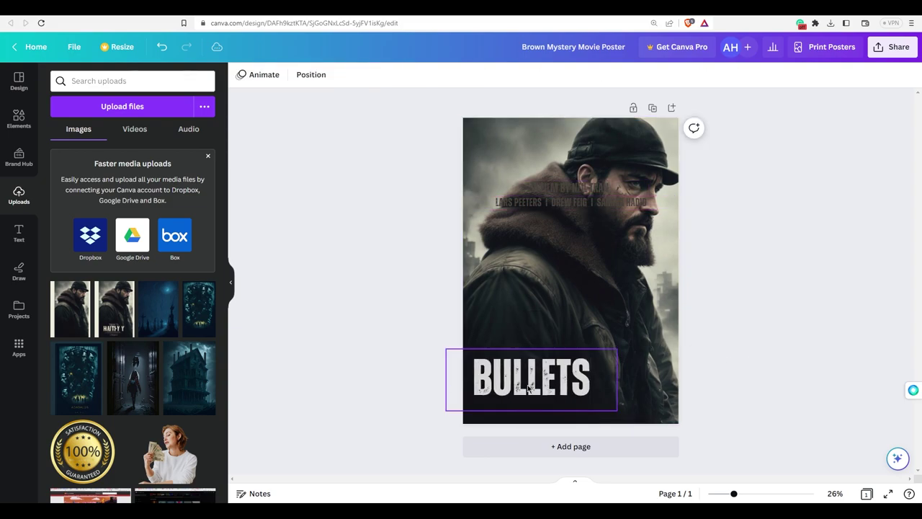
pyautogui.moveTo(526, 378)
pyautogui.mouseDown()
pyautogui.moveTo(542, 376)
pyautogui.moveTo(533, 375)
pyautogui.mouseUp()
pyautogui.click(745, 339)
# - Move the director credit above BULLETS and make it white
pyautogui.moveTo(569, 188); pyautogui.dragTo(557, 341)
pyautogui.click(392, 74)
pyautogui.click(118, 281)
pyautogui.click(556, 317)
pyautogui.click(687, 288)
# - Make the cast names line white and reposition it on the poster
pyautogui.click(535, 205)
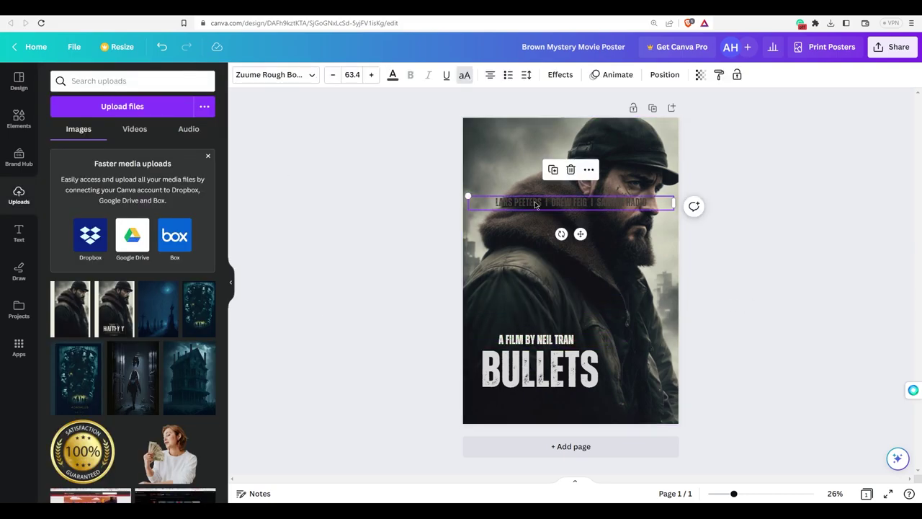
pyautogui.click(393, 75)
pyautogui.click(146, 140)
pyautogui.click(729, 204)
pyautogui.moveTo(613, 203); pyautogui.dragTo(613, 137)
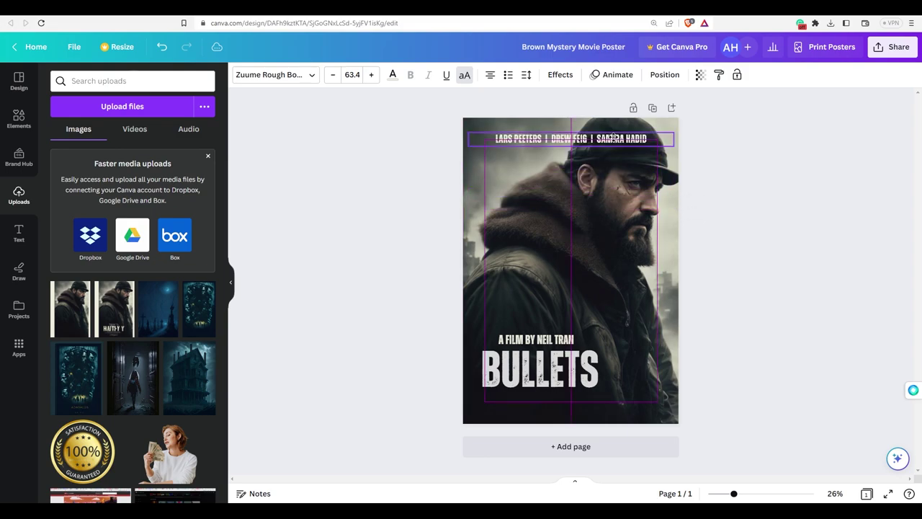
pyautogui.click(750, 147)
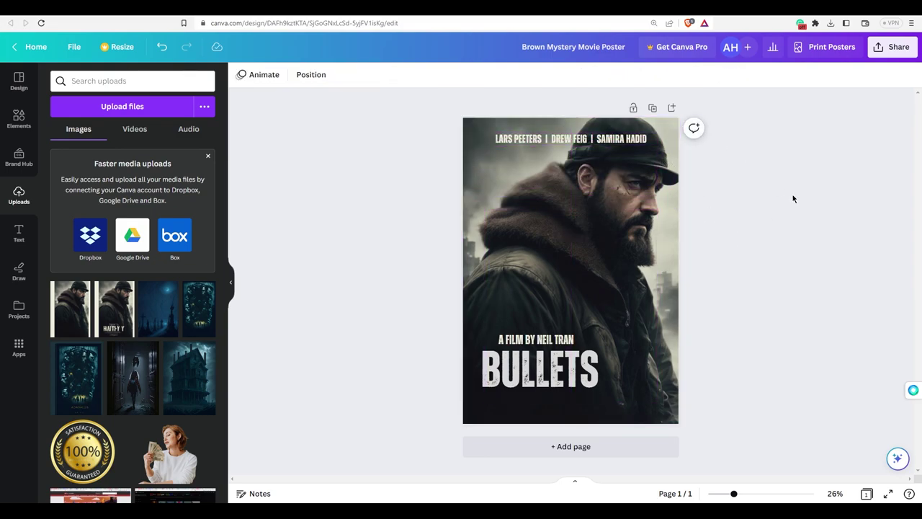
pyautogui.moveTo(598, 138); pyautogui.dragTo(576, 138)
# - Put the cast names back at the top and download the poster as a PNG
pyautogui.click(786, 363)
pyautogui.click(822, 133)
pyautogui.click(905, 47)
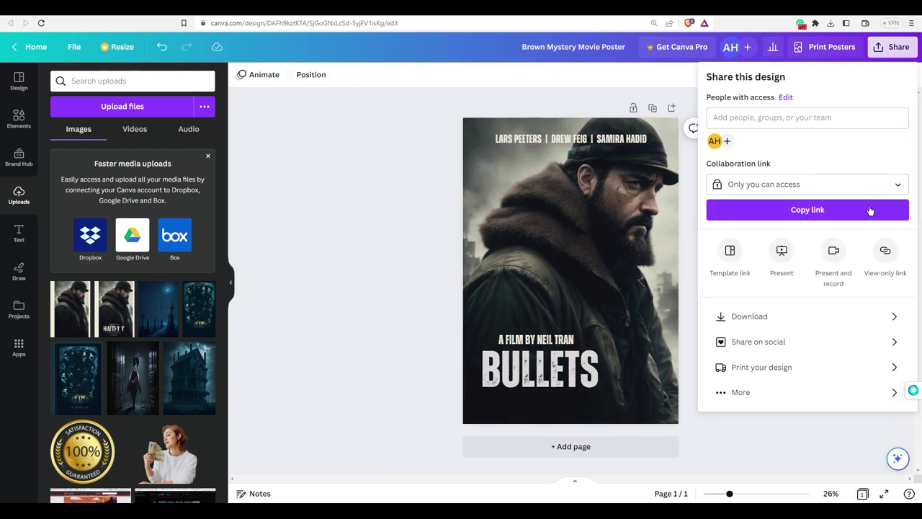
pyautogui.click(789, 319)
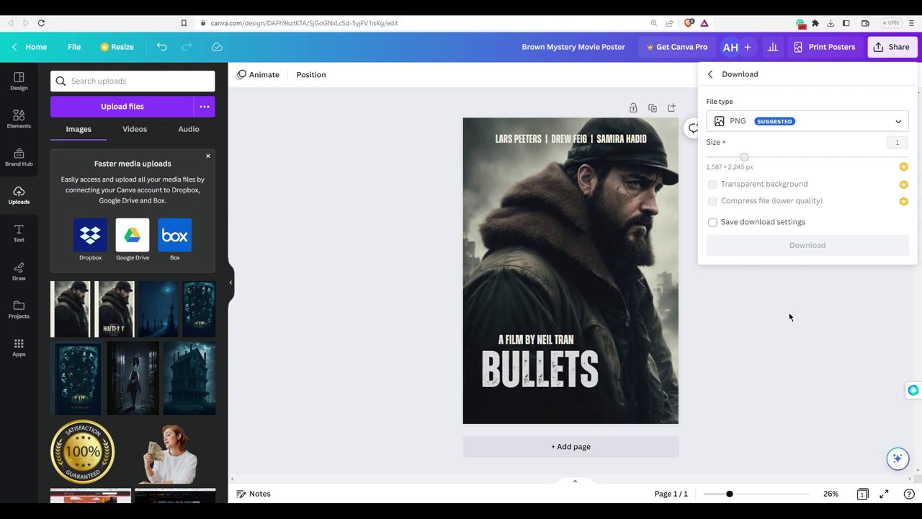
pyautogui.click(747, 245)
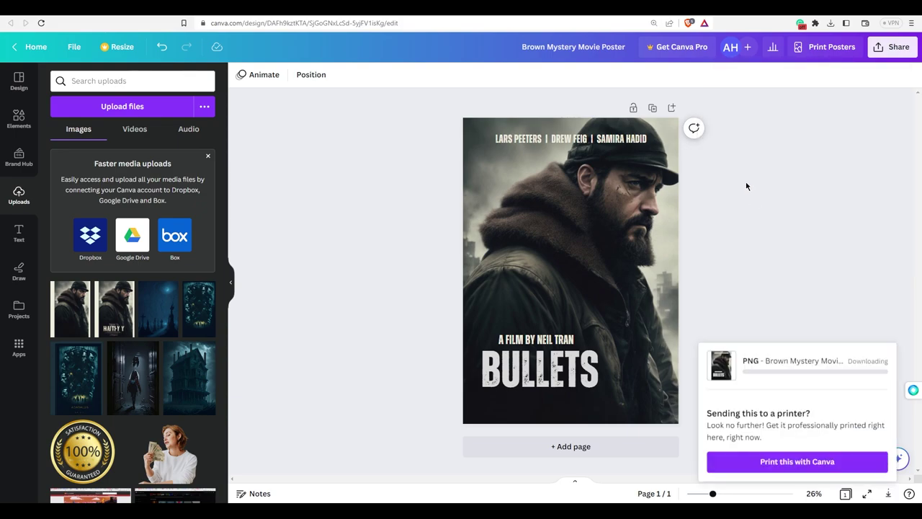